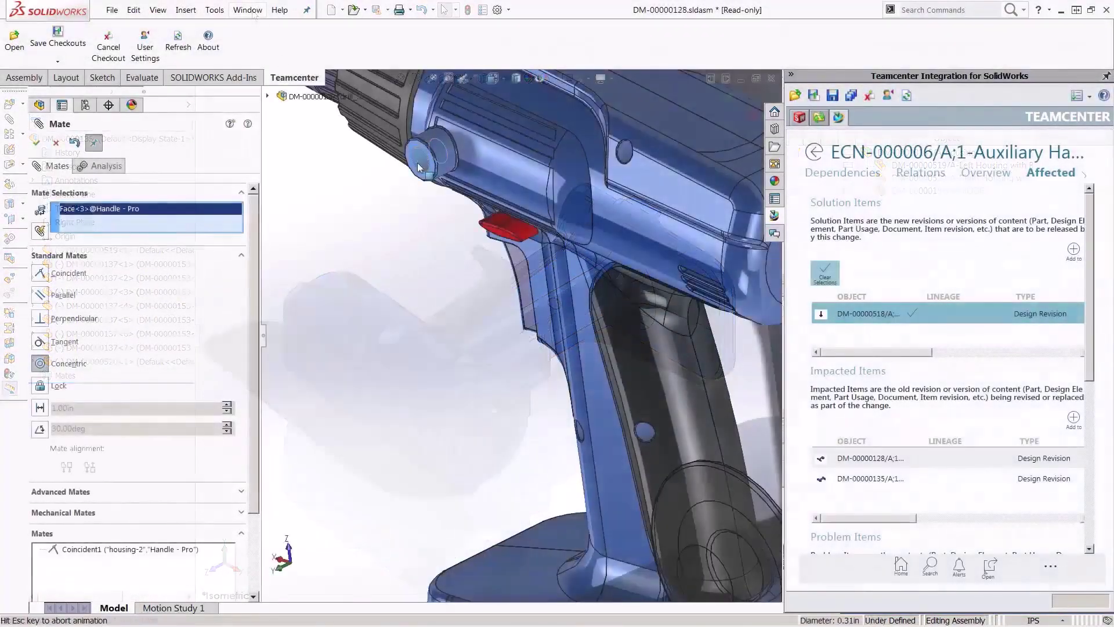
# - Finish a Concentric mate seating the auxiliary handle on the drill housing, then fit and rotate the view
pyautogui.click(418, 166)
pyautogui.press('Return')
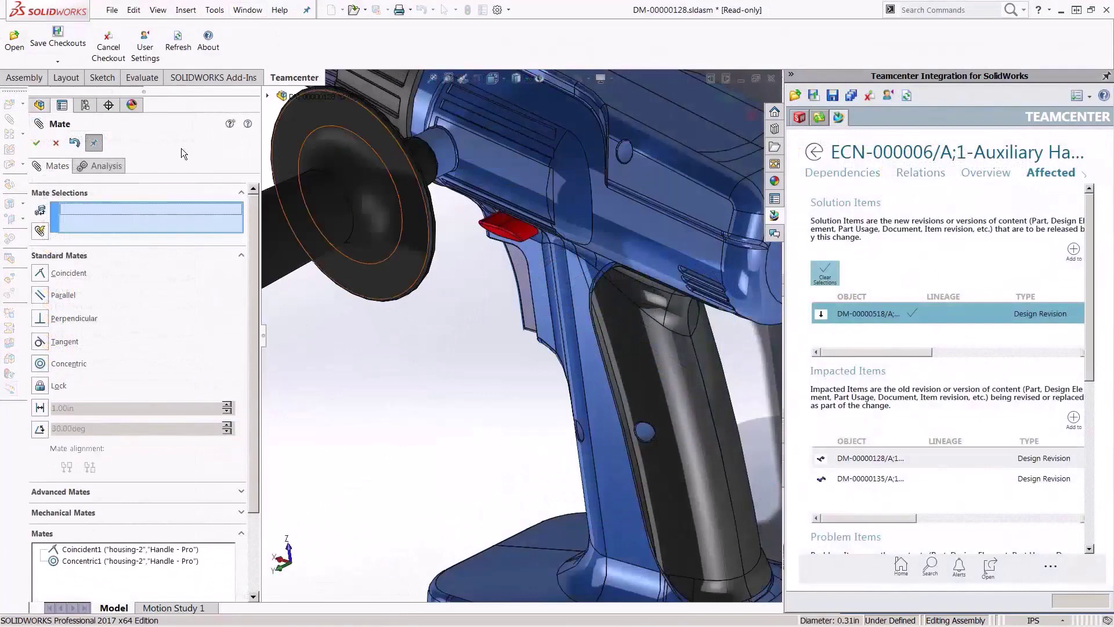
pyautogui.click(37, 144)
pyautogui.press('f')
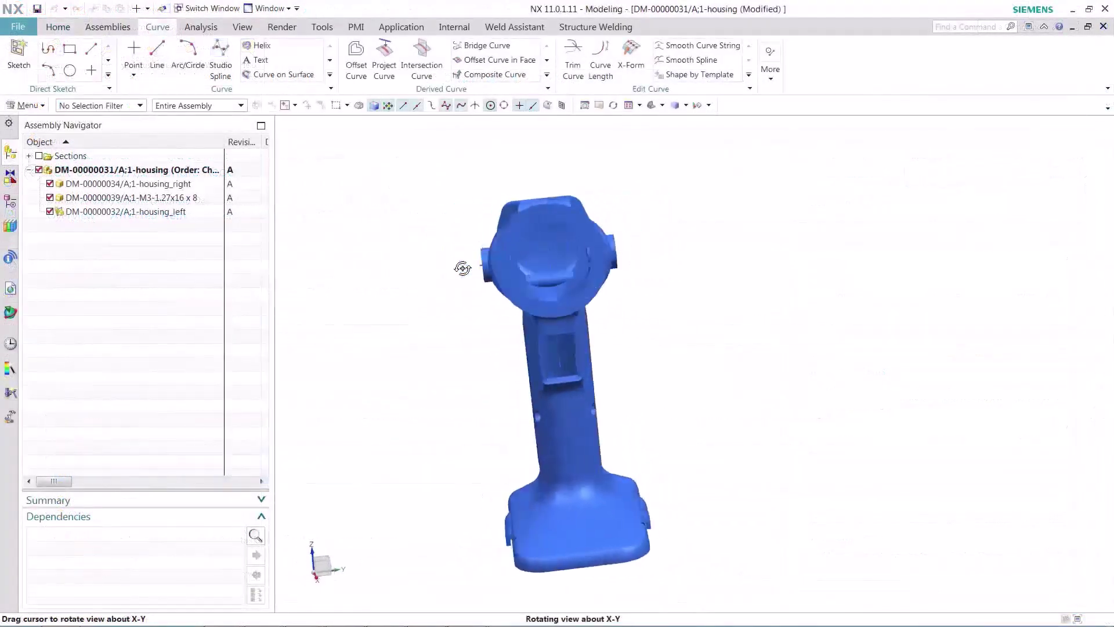
pyautogui.moveTo(462, 268); pyautogui.dragTo(511, 264, button='middle')
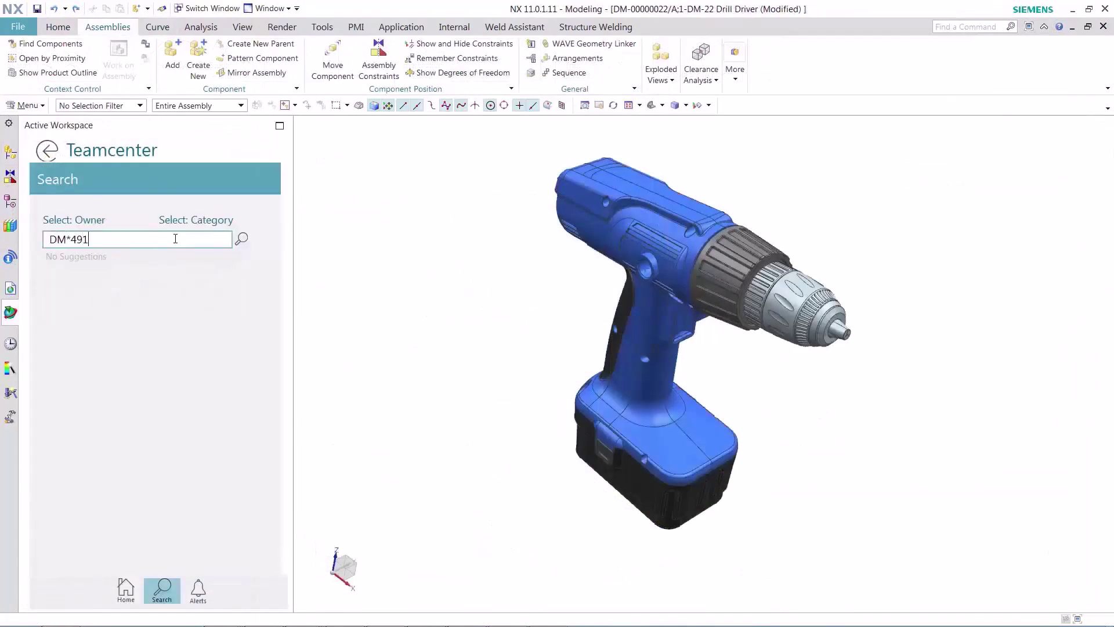
# - Search Teamcenter from NX for handle part DM-00000491
pyautogui.click(242, 240)
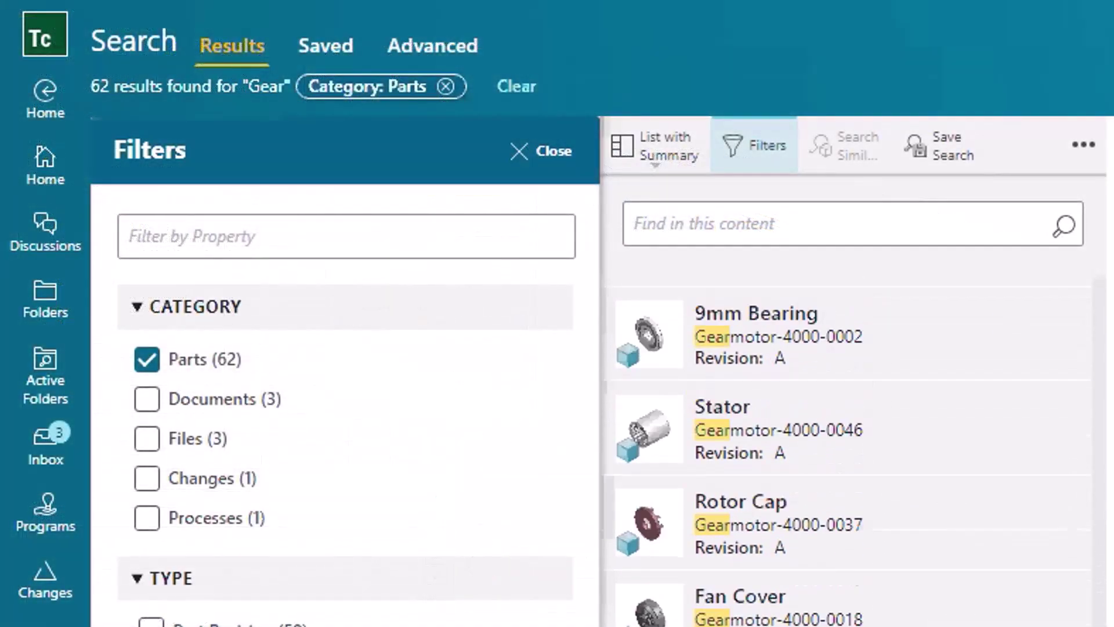
pyautogui.scroll(-10, 853, 459)
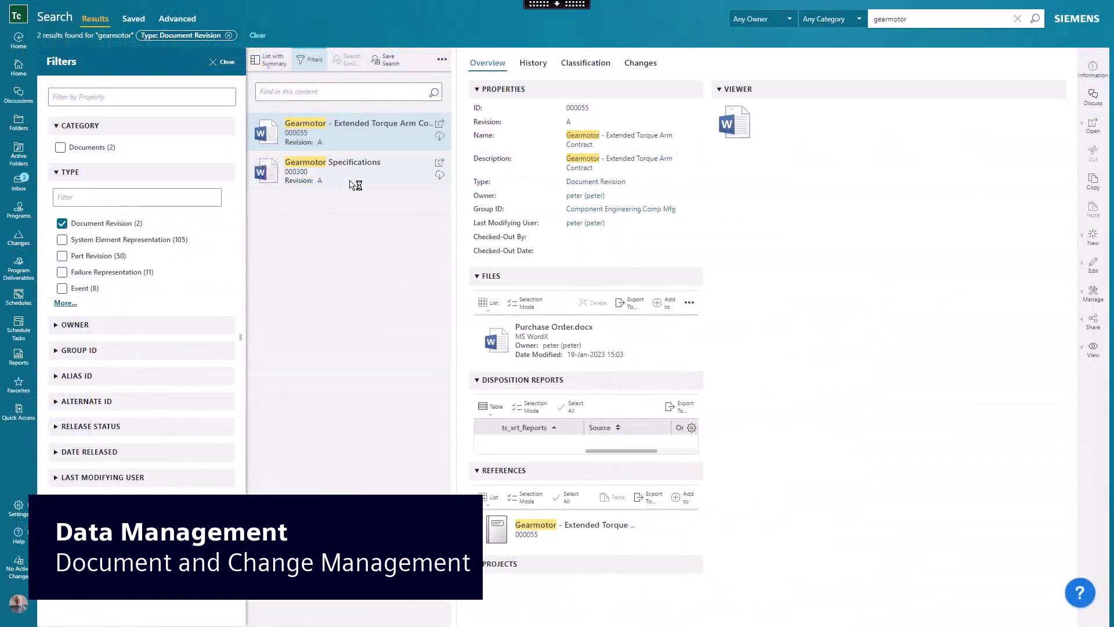
# - Open the Gearmotor Specifications PDF and choose a workflow template for change notice ECN-000005
pyautogui.click(351, 184)
pyautogui.click(439, 163)
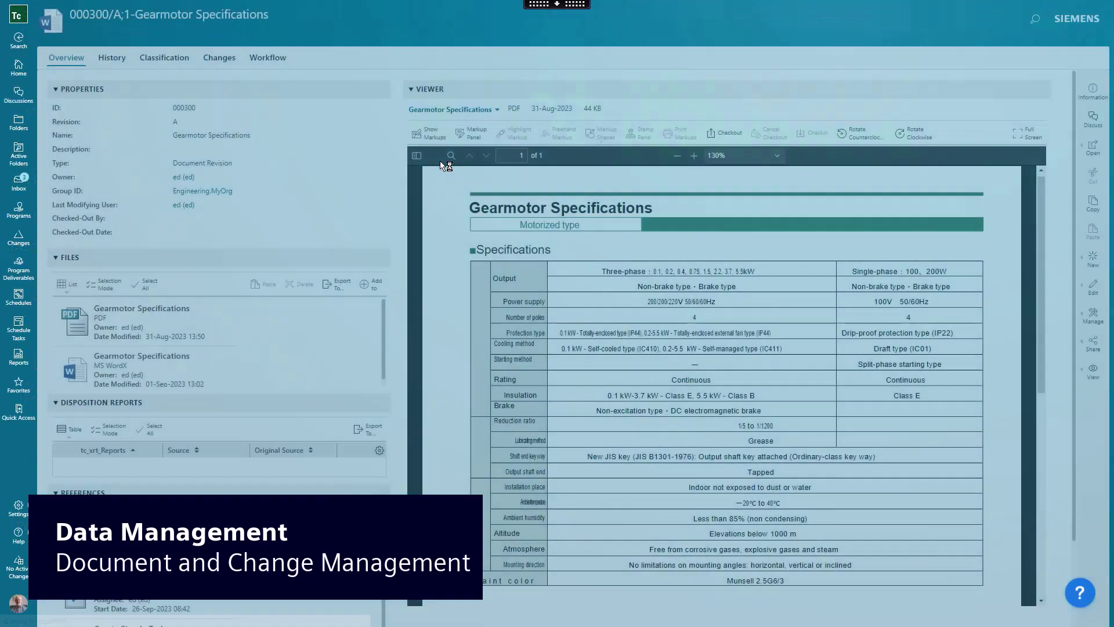
pyautogui.scroll(-7, 446, 168)
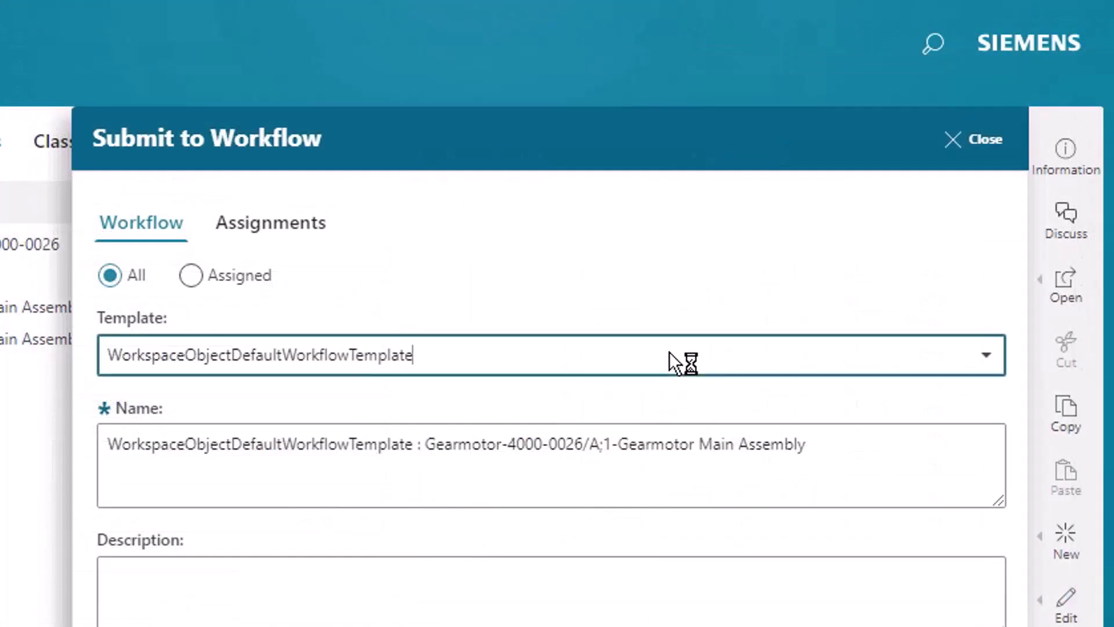
pyautogui.click(920, 154)
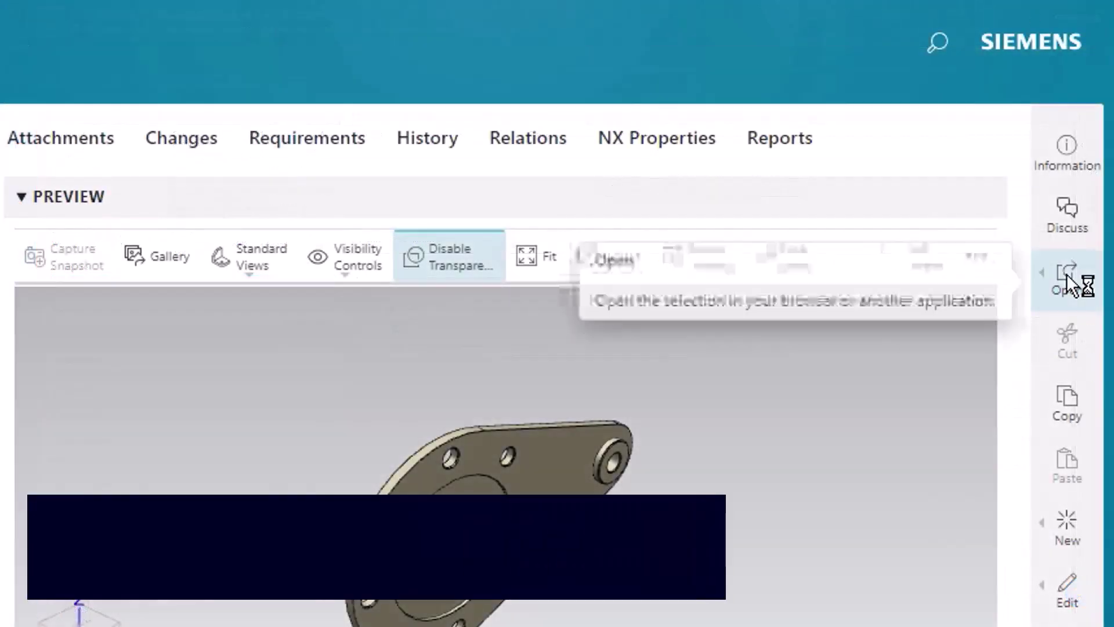
pyautogui.click(1094, 150)
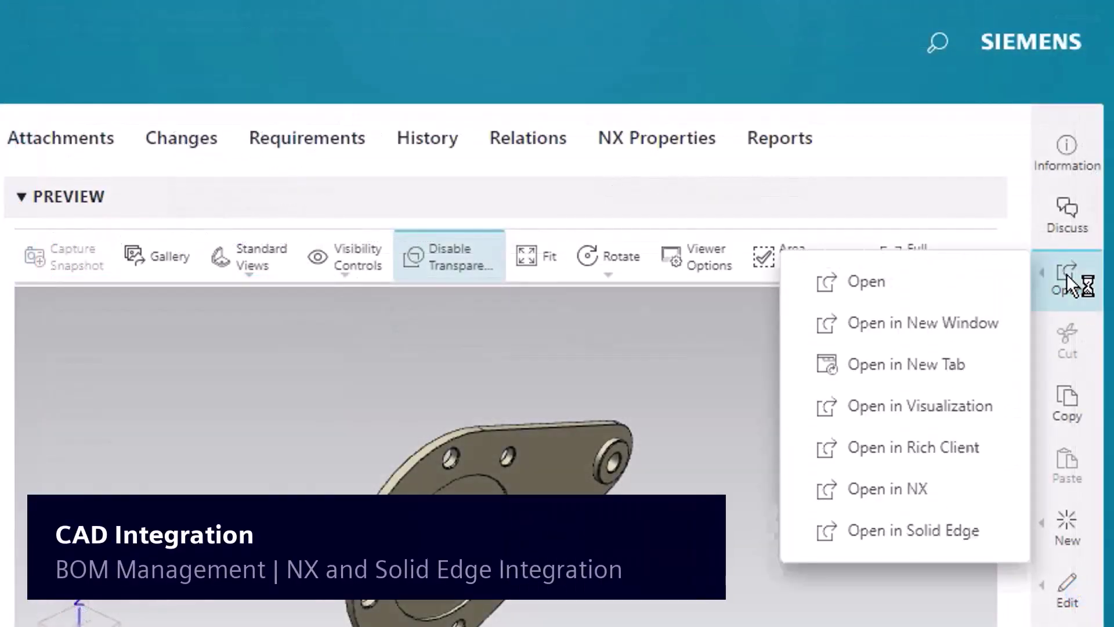
# - Open the torque arm in NX and dimension the central bore diameter in Sketch (22)
pyautogui.click(965, 497)
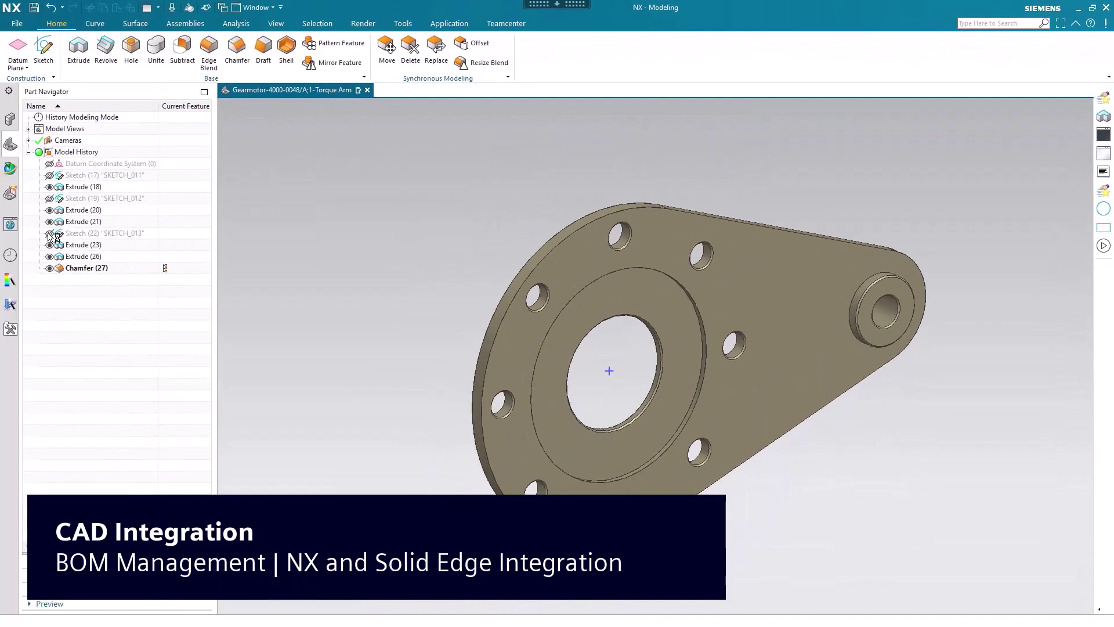
pyautogui.doubleClick(84, 237)
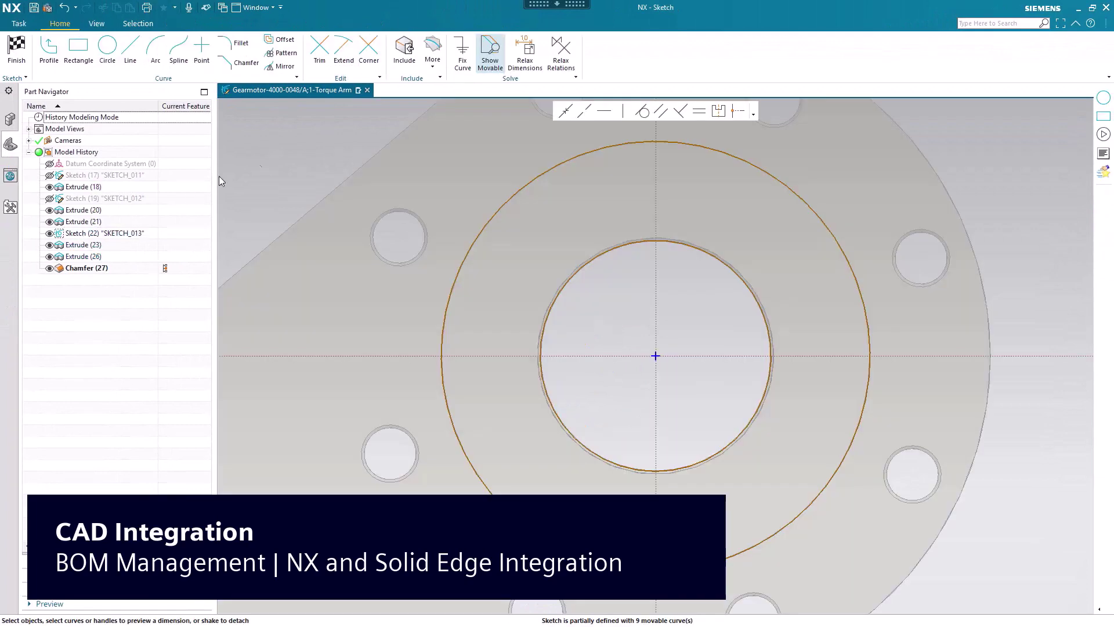
pyautogui.click(698, 251)
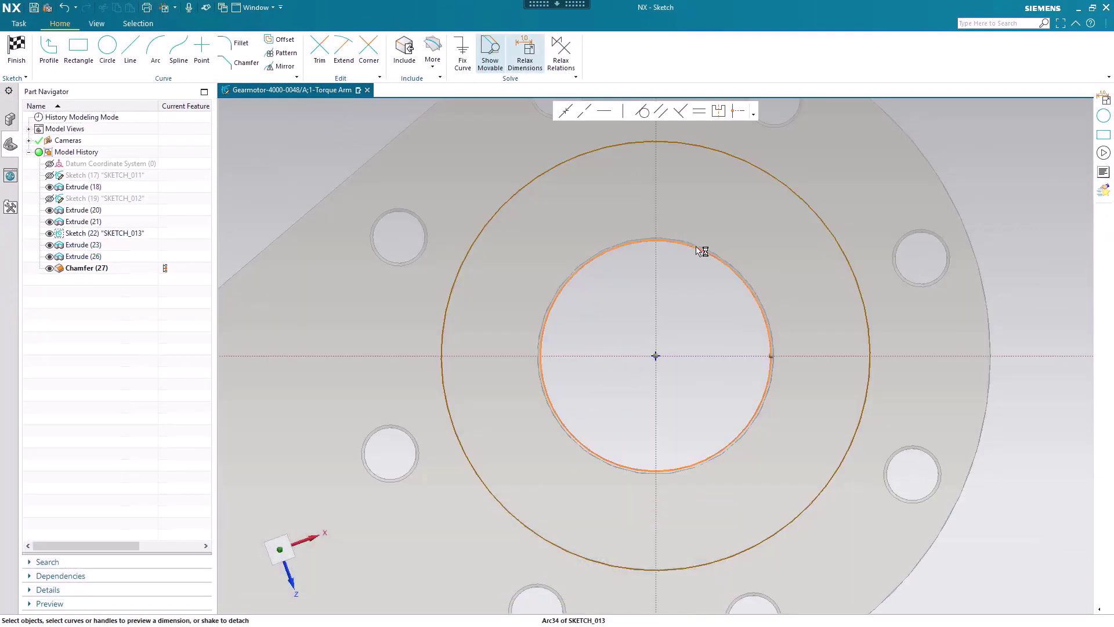
pyautogui.click(797, 306)
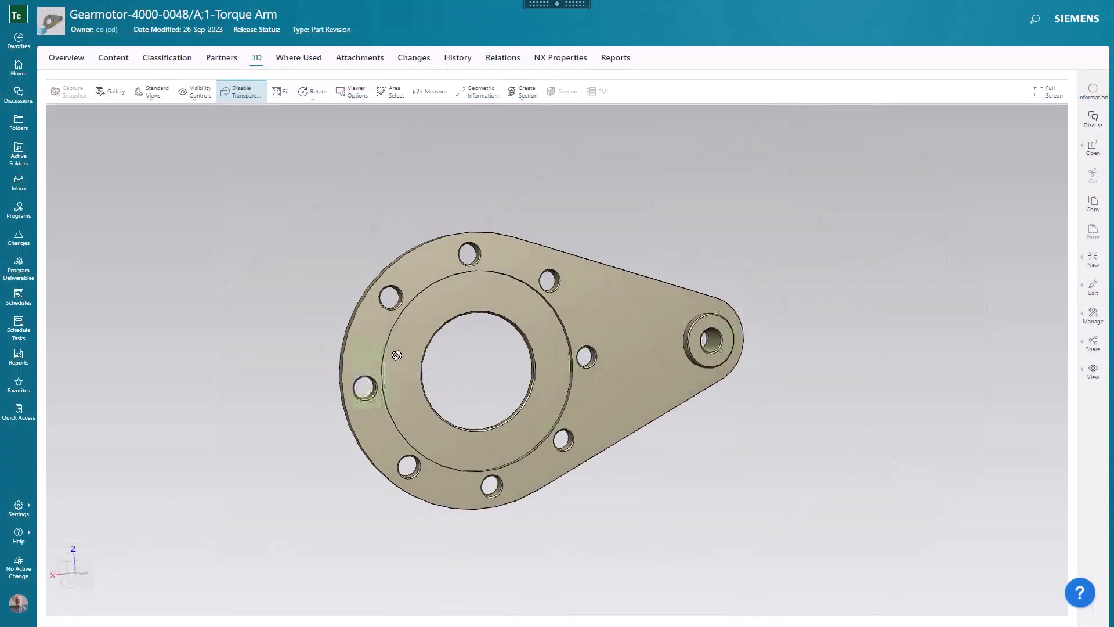
# - Open Torque Arm Extended in Solid Edge and start the Hole command
pyautogui.moveTo(397, 355); pyautogui.dragTo(451, 400)
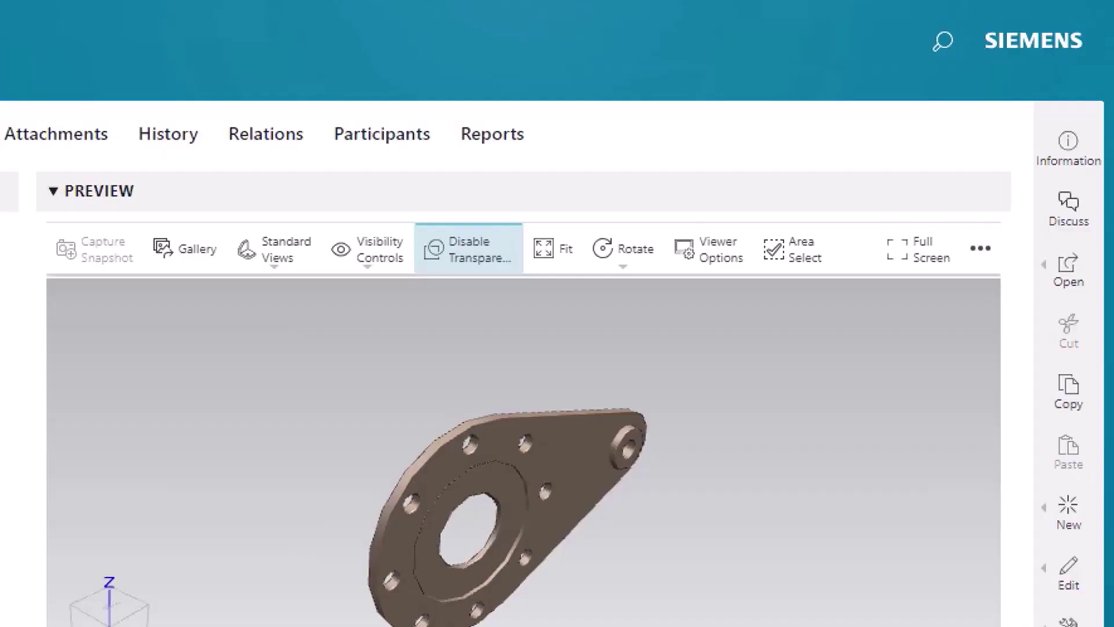
pyautogui.click(1068, 283)
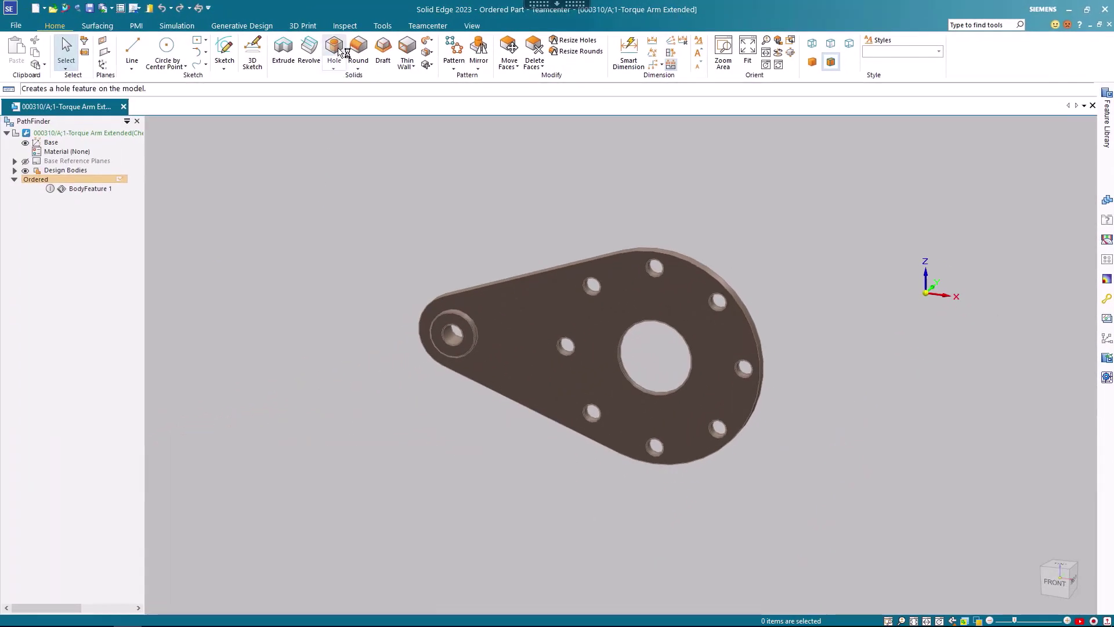
pyautogui.click(340, 51)
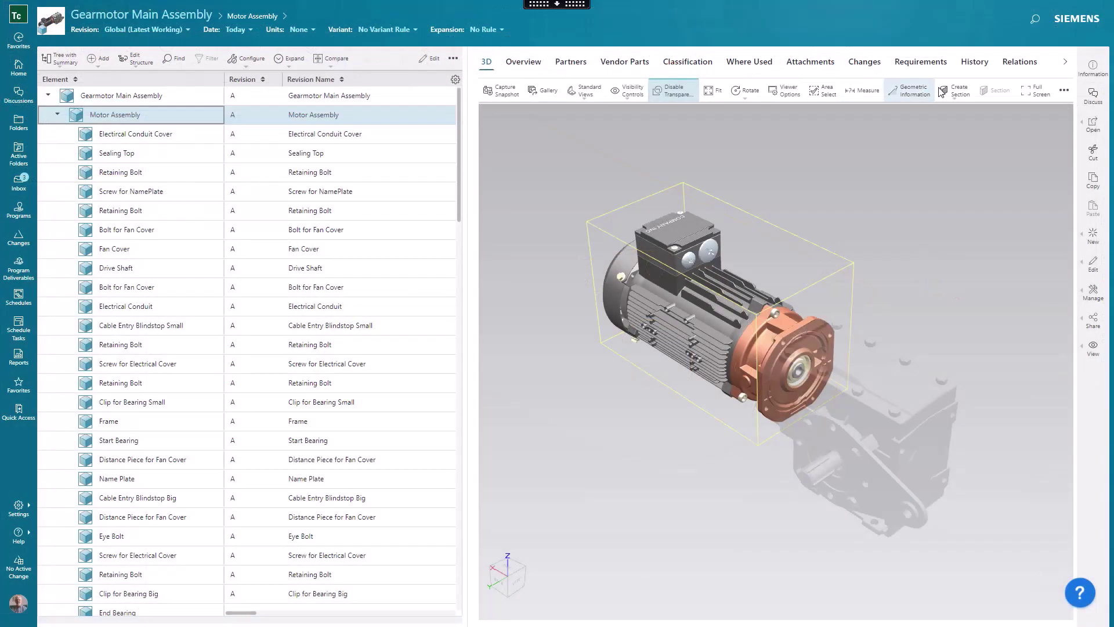
# - Section the Motor Assembly 3D view along the XZ plane
pyautogui.click(943, 91)
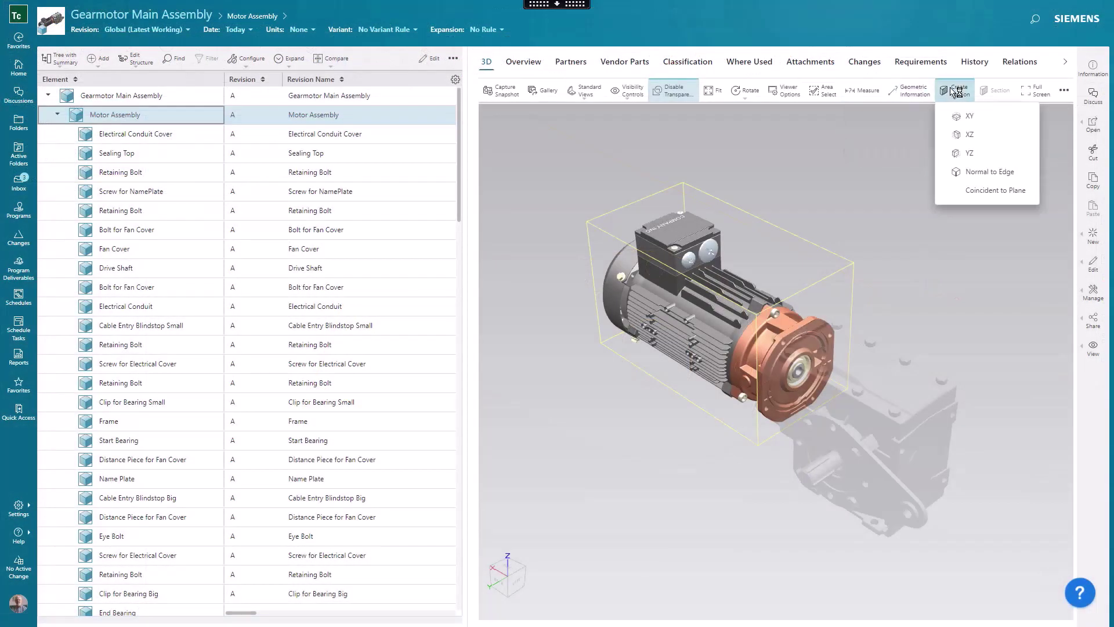
pyautogui.click(964, 136)
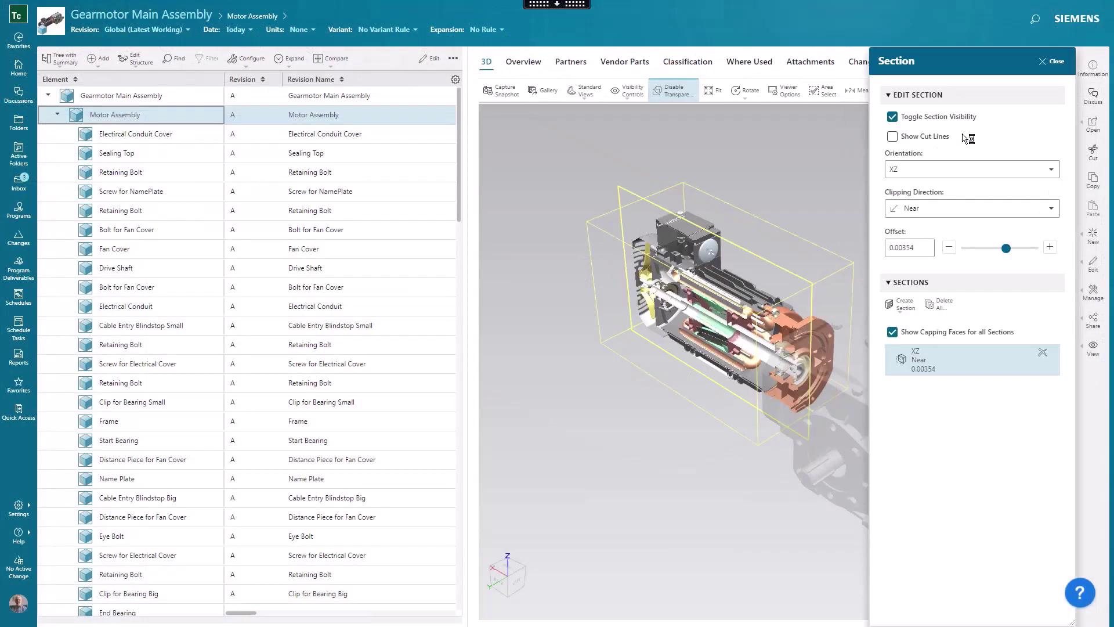
pyautogui.click(1055, 63)
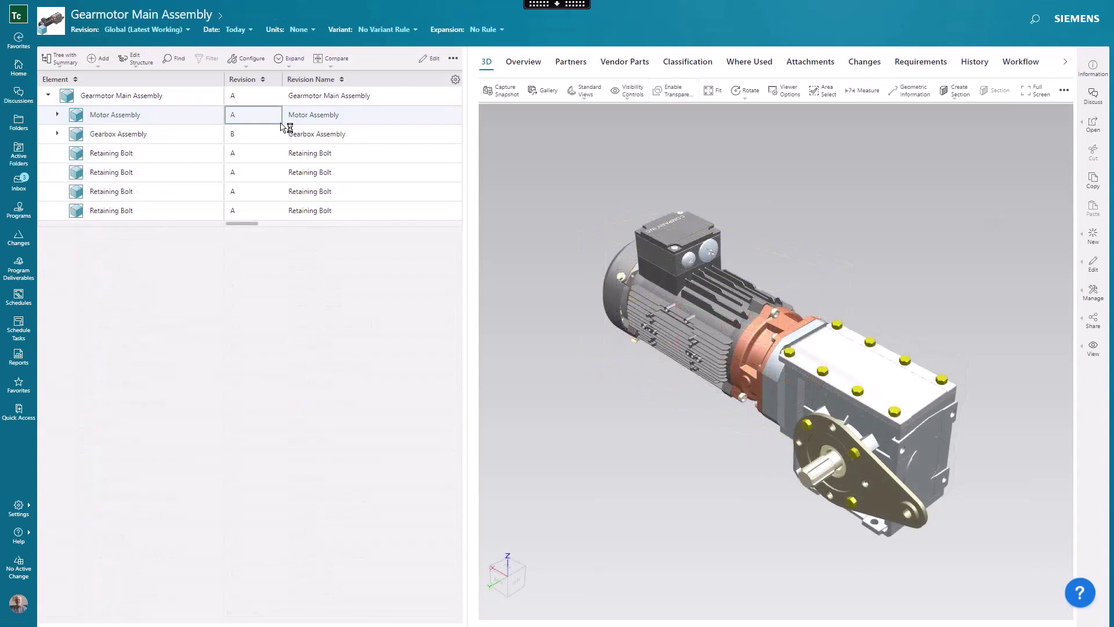
# - Expand all parts below the Motor Assembly and show its Where Used list
pyautogui.click(290, 59)
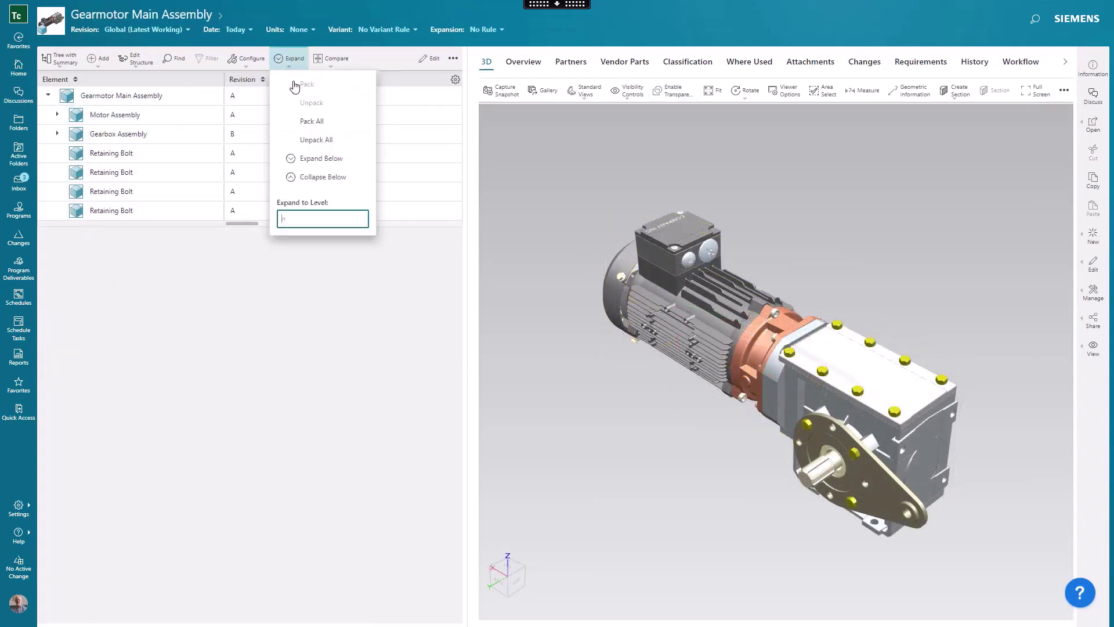
pyautogui.click(316, 158)
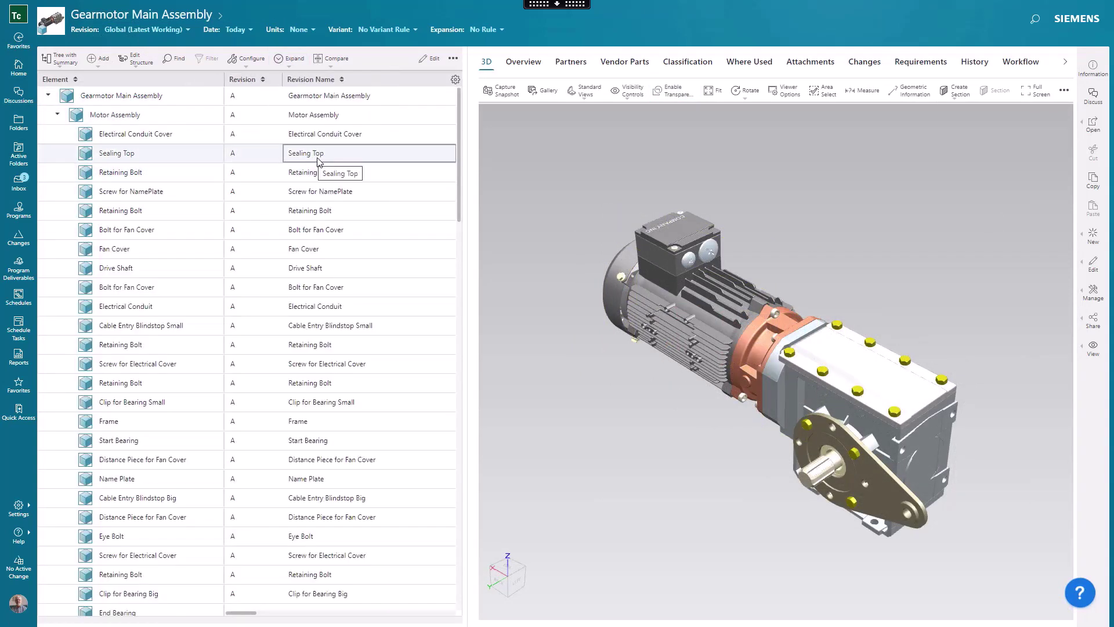
pyautogui.moveTo(460, 174)
pyautogui.mouseDown()
pyautogui.moveTo(463, 356)
pyautogui.moveTo(472, 164)
pyautogui.mouseUp()
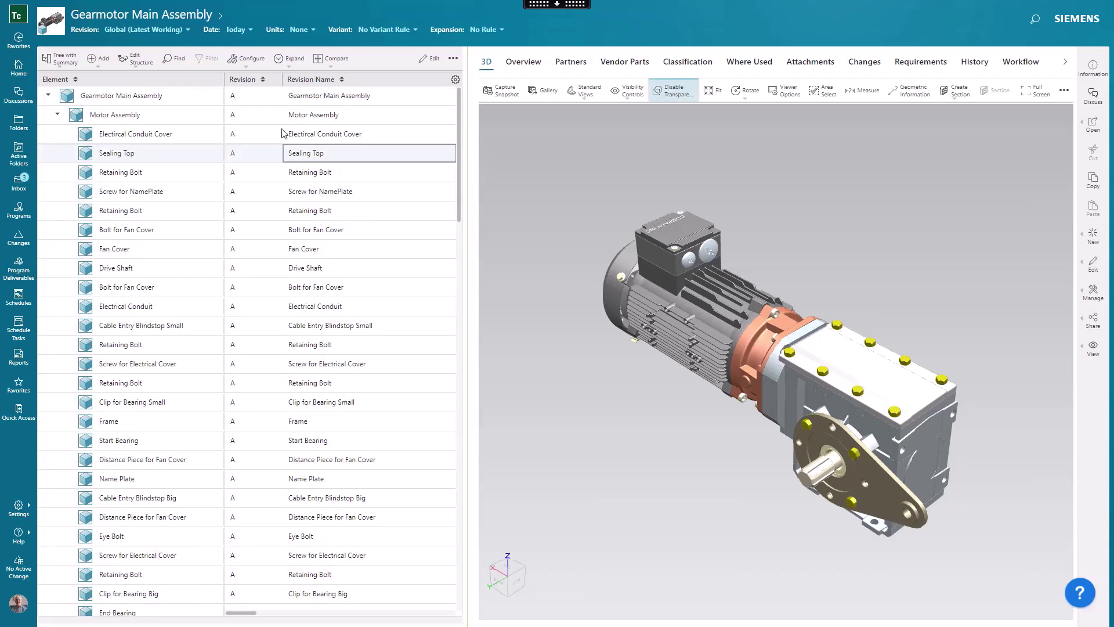
pyautogui.click(209, 118)
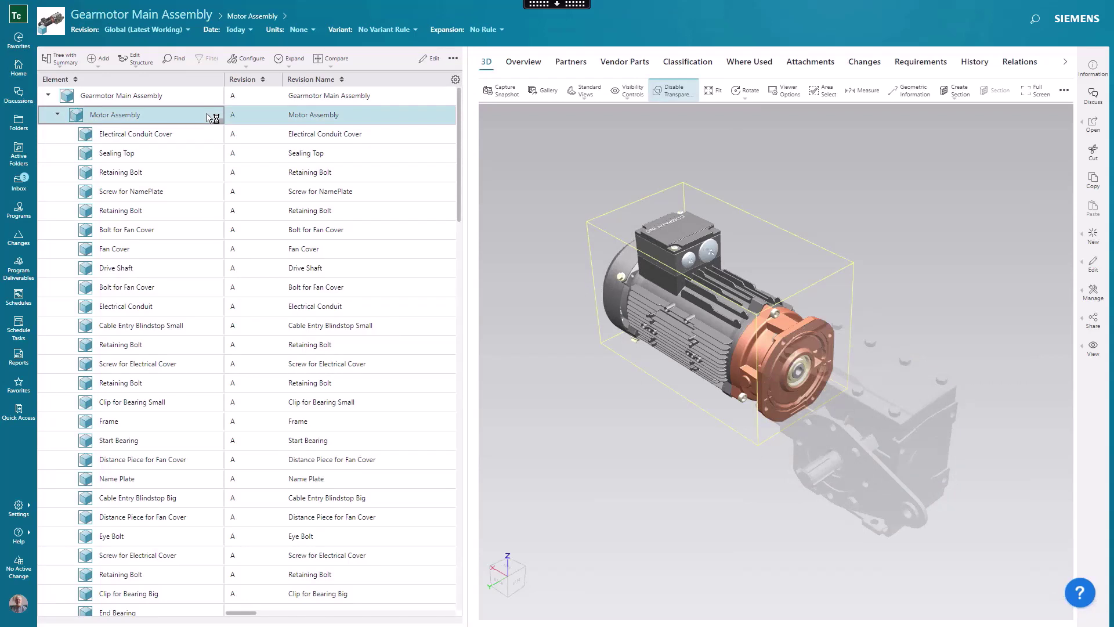
pyautogui.click(750, 63)
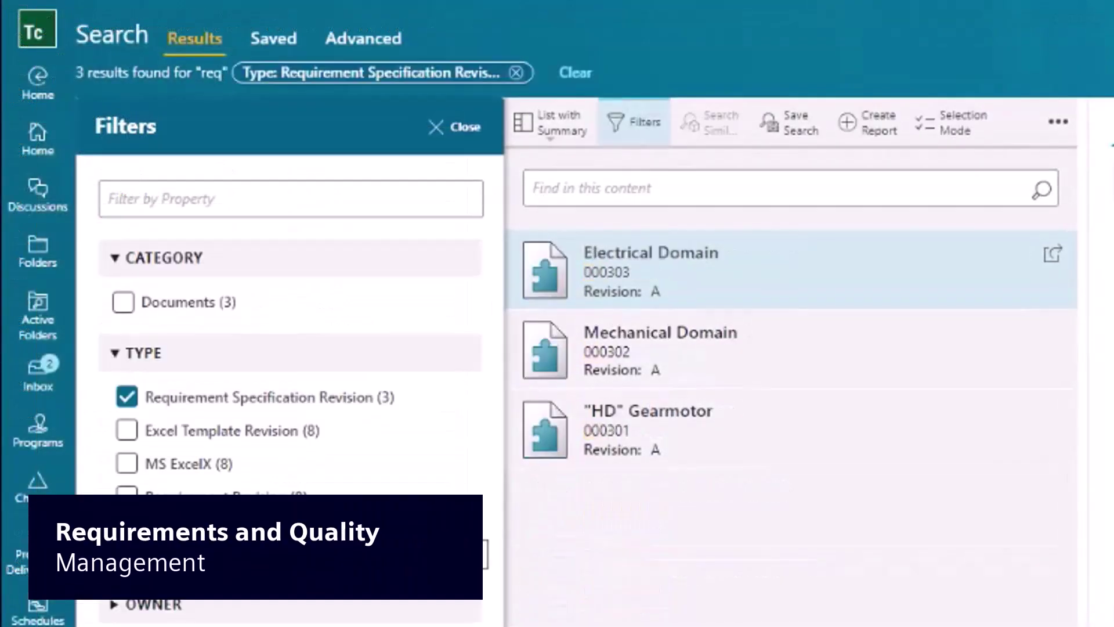
# - Open the "HD" Gearmotor specification with its Mechanical and Electrical Domain requirements expanded
pyautogui.click(654, 429)
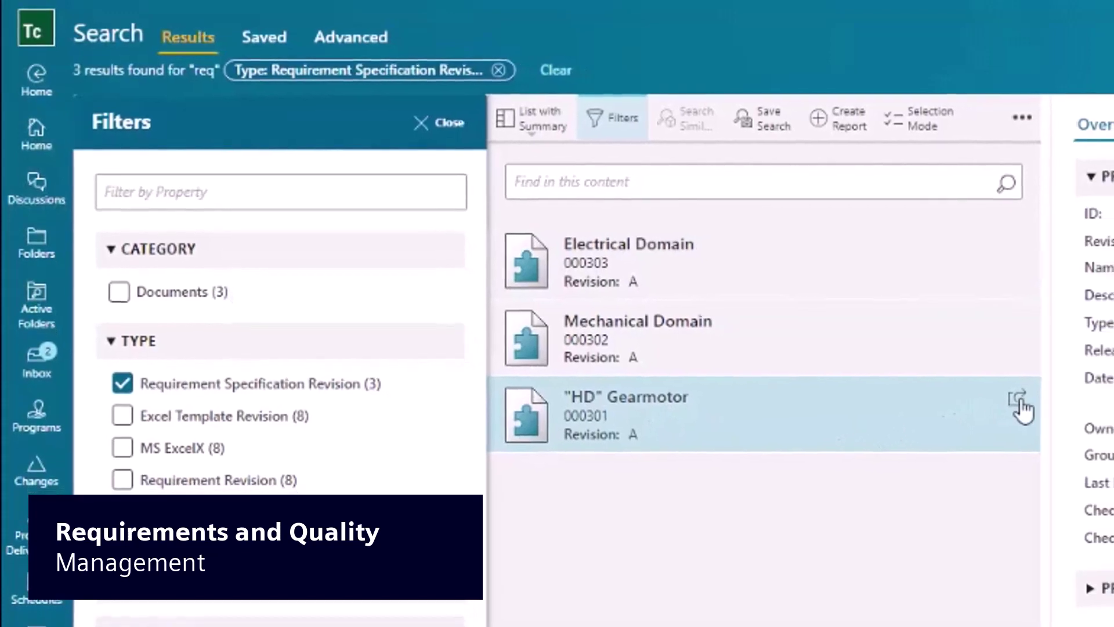
pyautogui.click(1031, 405)
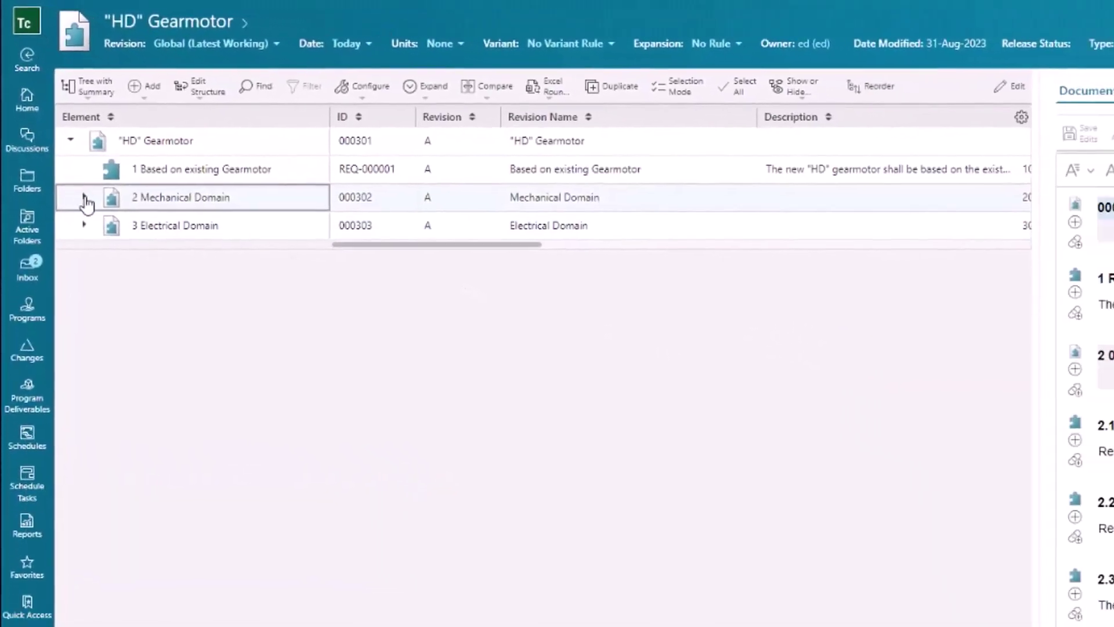
pyautogui.click(88, 208)
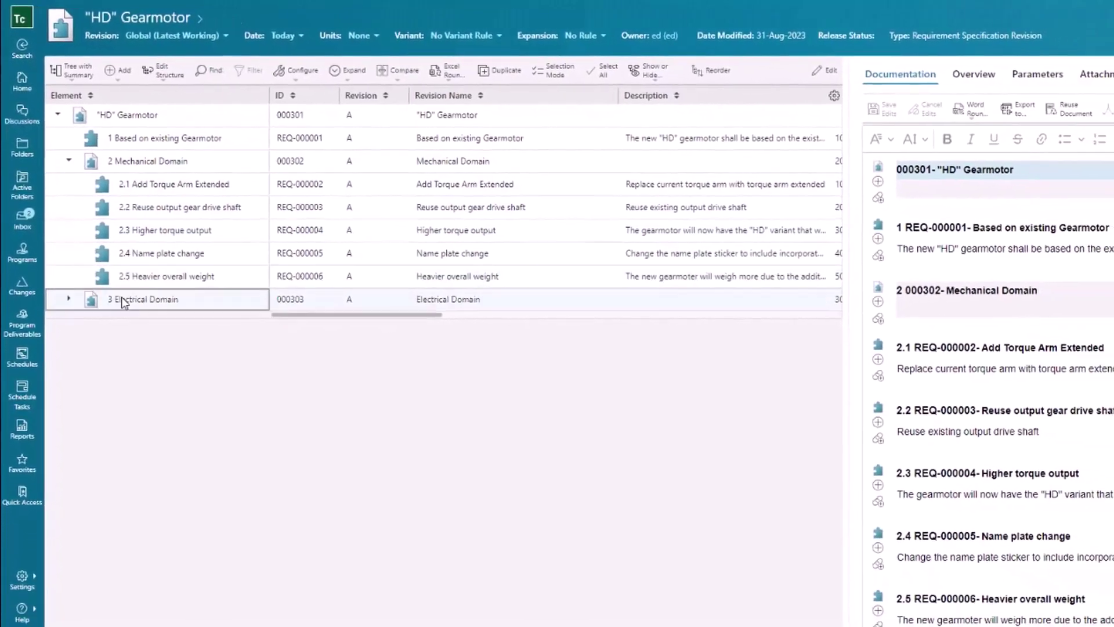
pyautogui.click(71, 312)
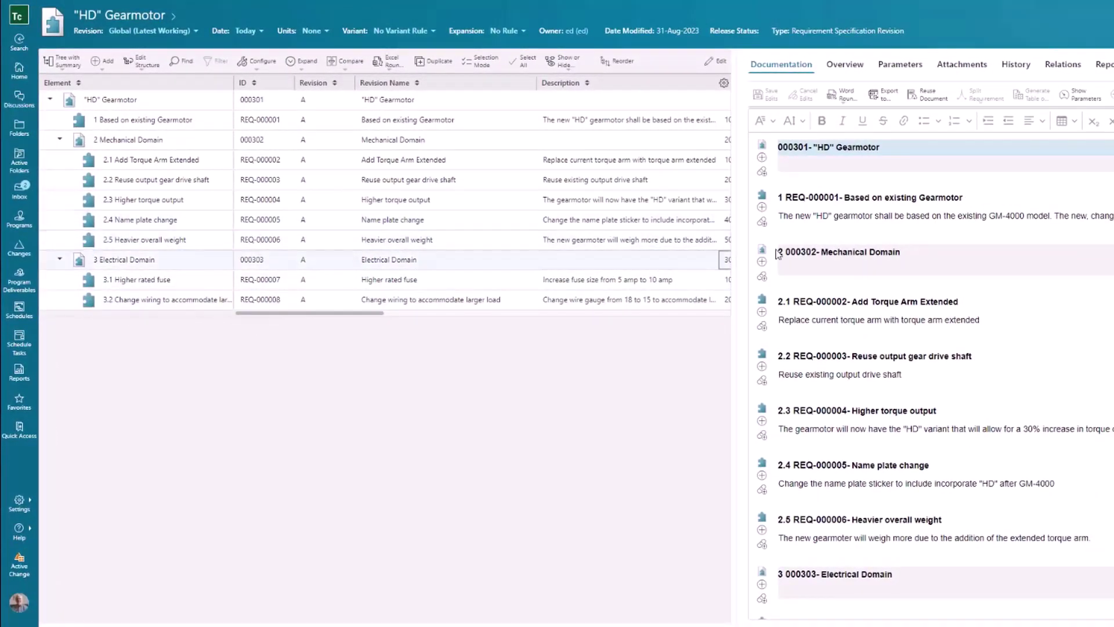
pyautogui.scroll(-2, 950, 386)
pyautogui.scroll(2, 952, 388)
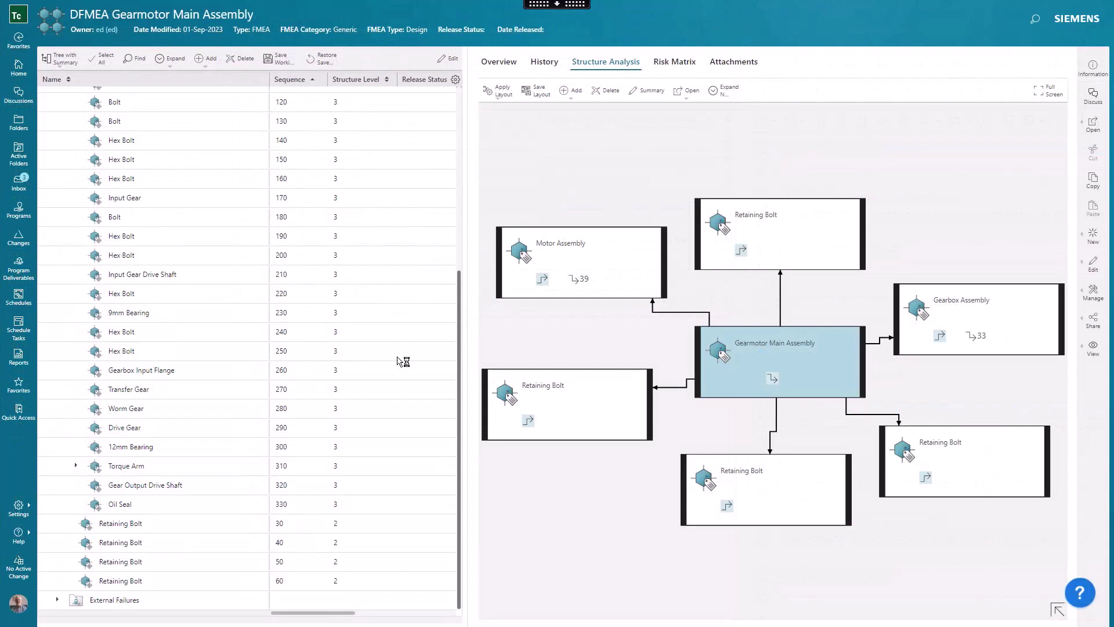
# - Expand Torque Arm > Transfer of energy and select the Initial State action group
pyautogui.click(77, 466)
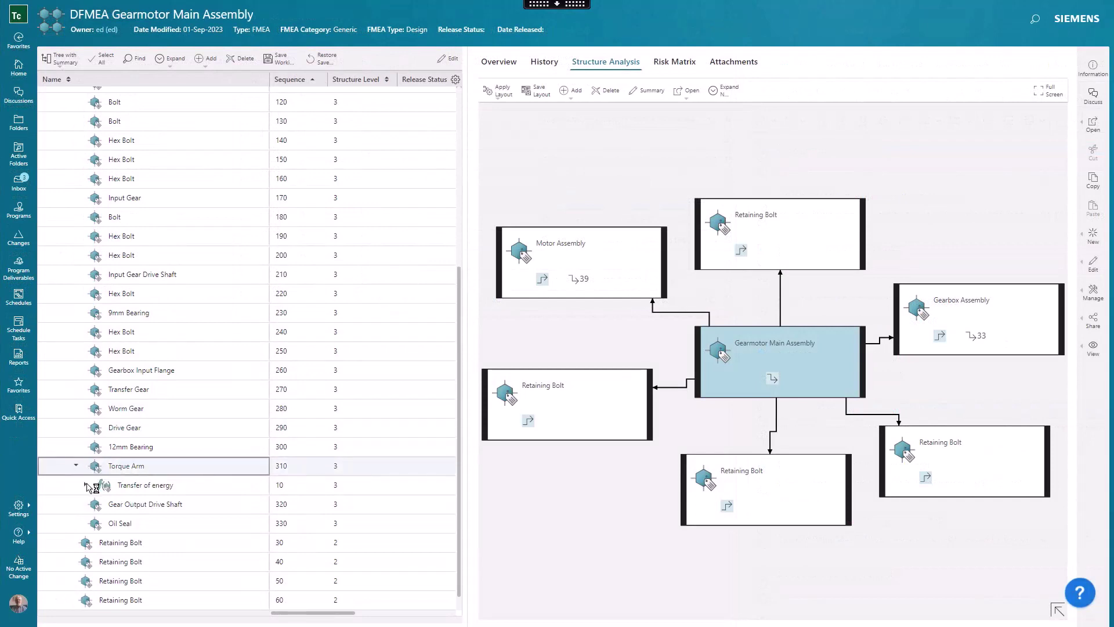
pyautogui.click(86, 485)
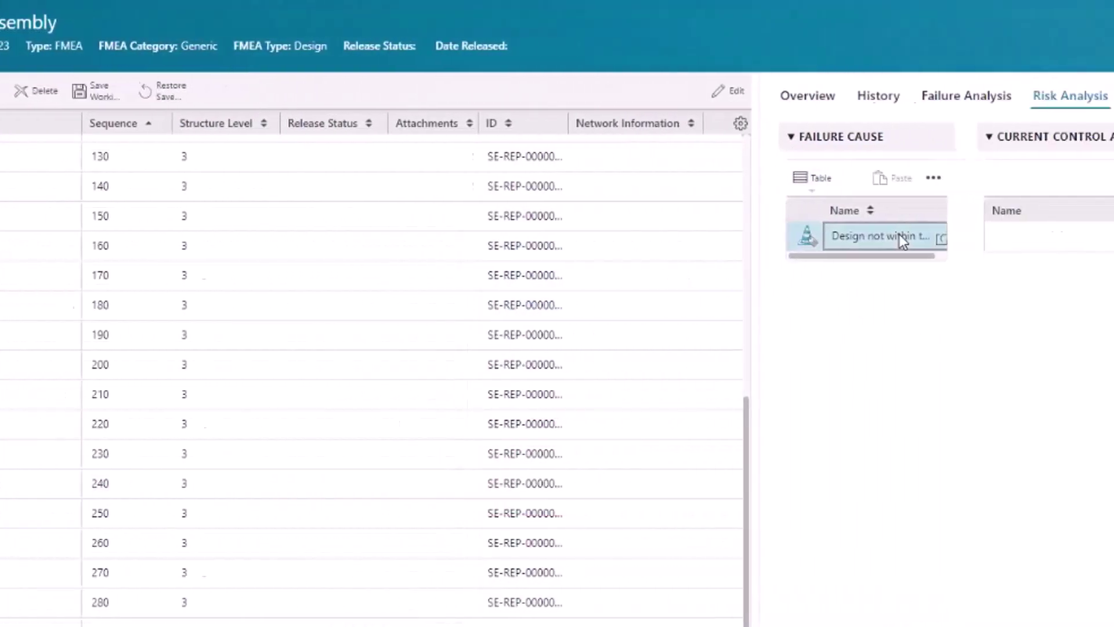
pyautogui.click(1000, 235)
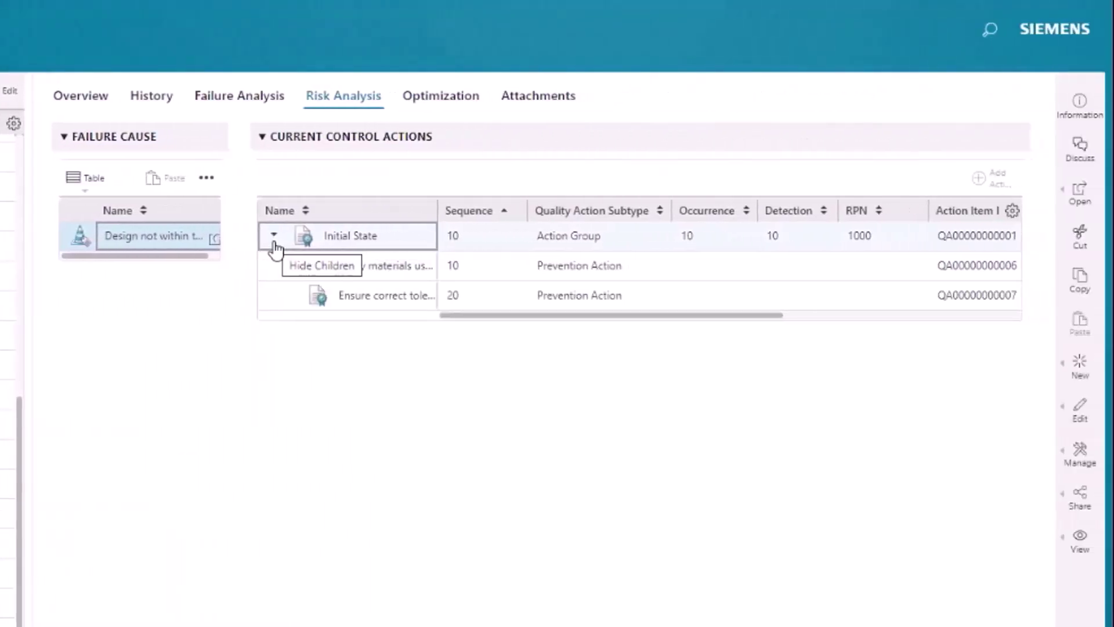
pyautogui.click(473, 236)
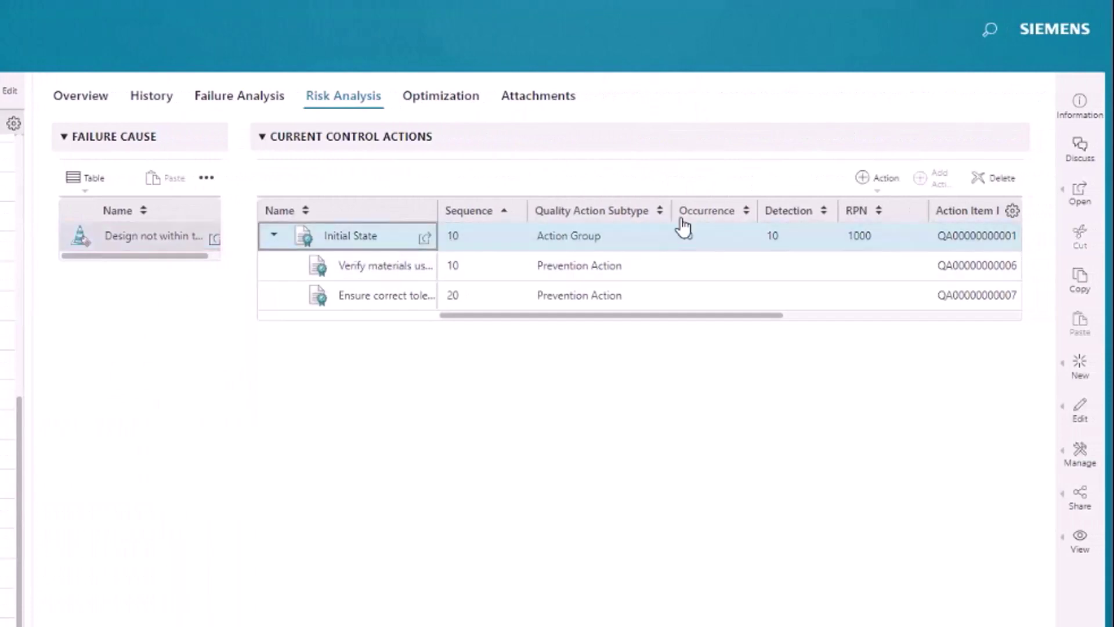
# - Add a prevention action 'd Oil', then view the Torque Arm's Design FMEA formsheet
pyautogui.click(869, 180)
pyautogui.click(884, 217)
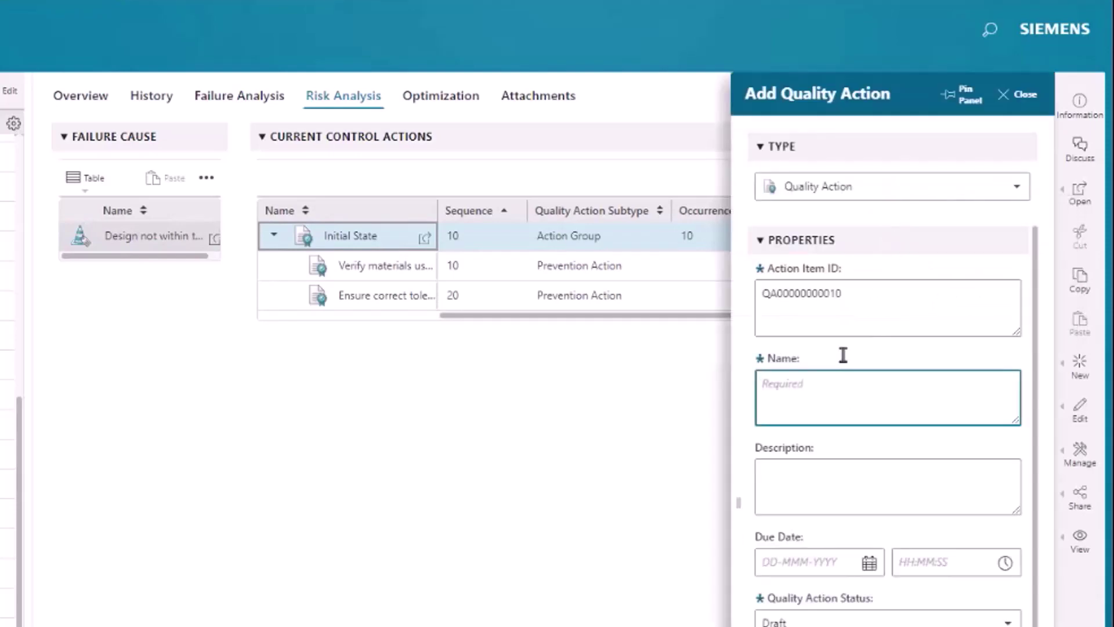
pyautogui.write('d Oil')
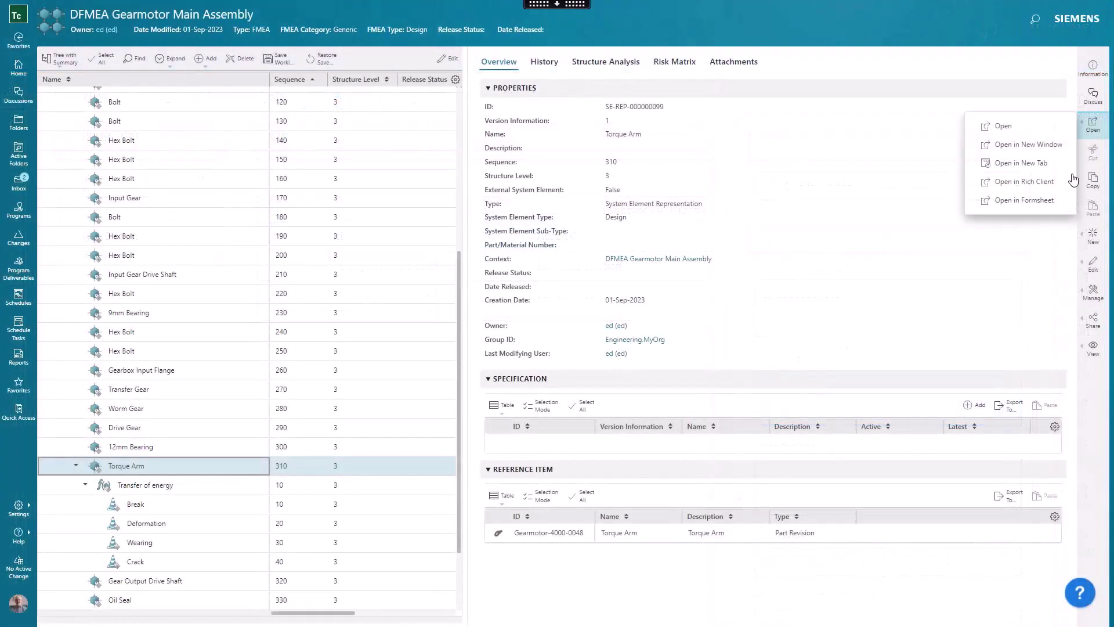
pyautogui.click(1062, 201)
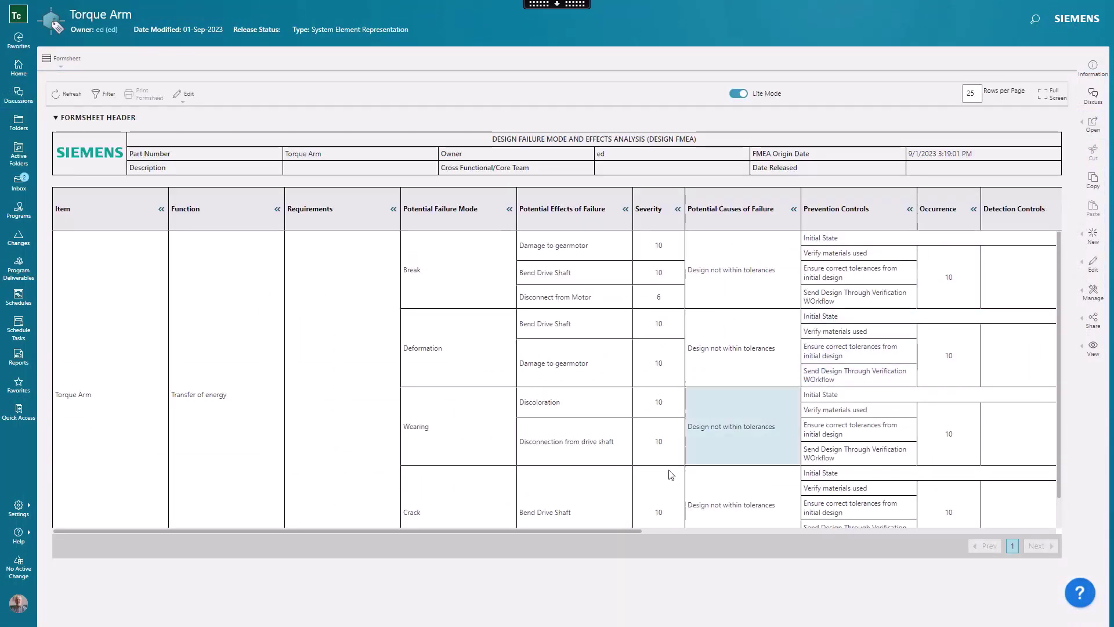
pyautogui.moveTo(616, 533); pyautogui.dragTo(704, 532)
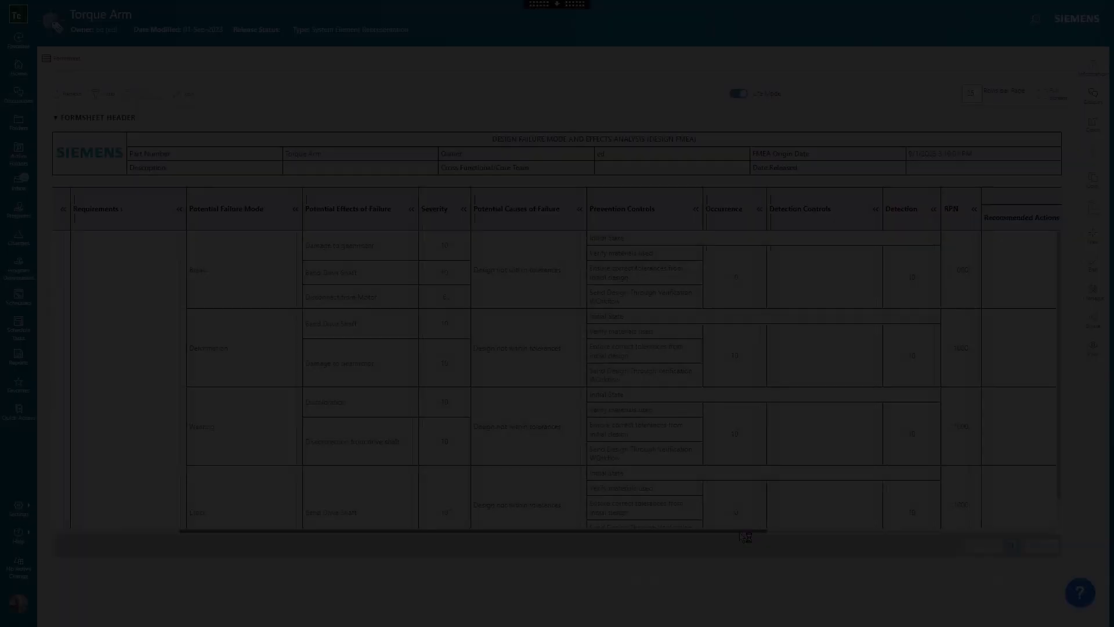